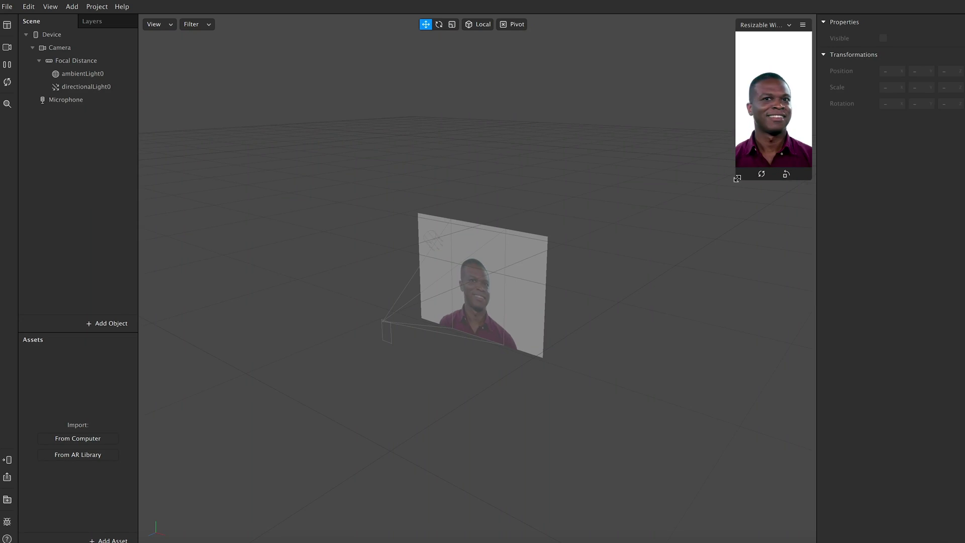
- Enlarge the simulator preview using the Resizable Window option and use the FaceTime HD Camera as the video source
drag(736, 179, 627, 254)
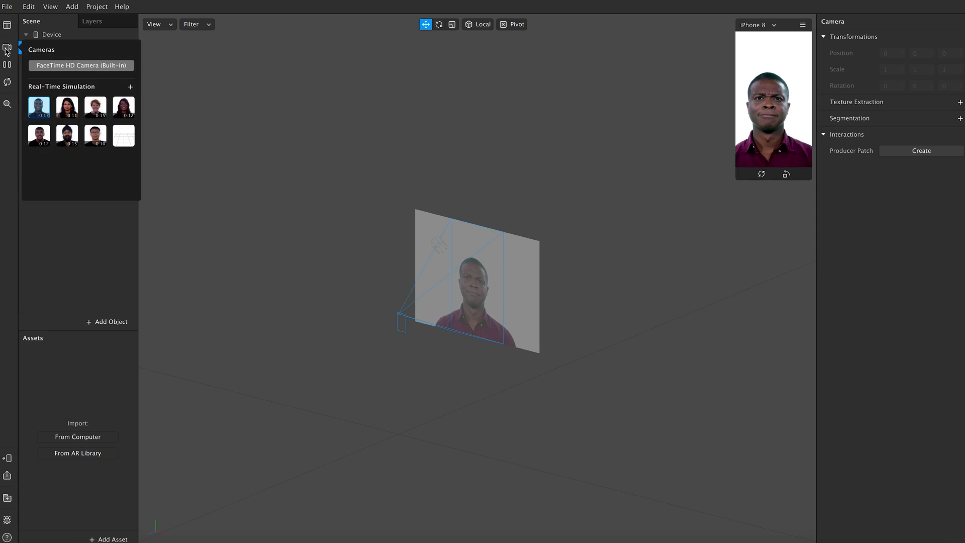
click(76, 67)
click(774, 26)
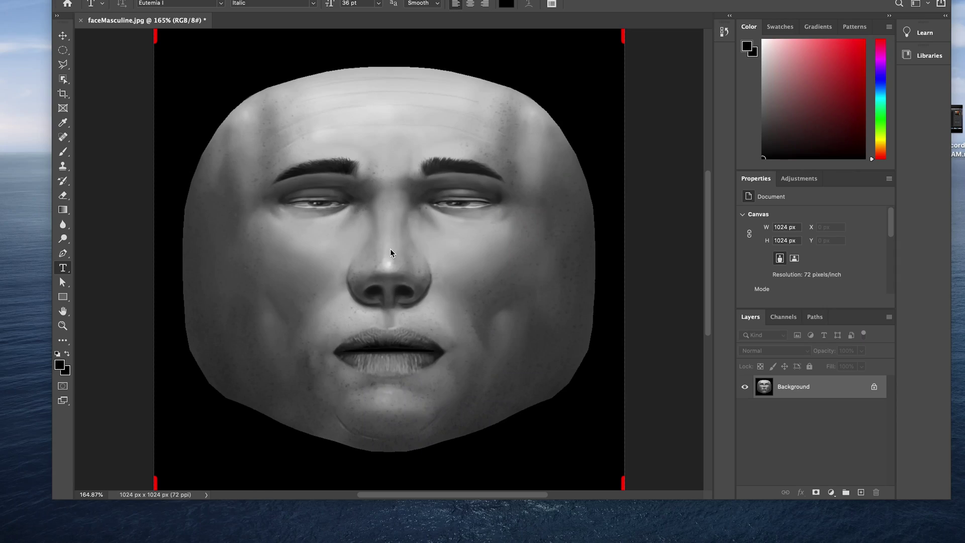
- In Photoshop, scale up the "Content Créateur" tattoo lettering on the cheek of the face template
scroll(391, 251, up, 3)
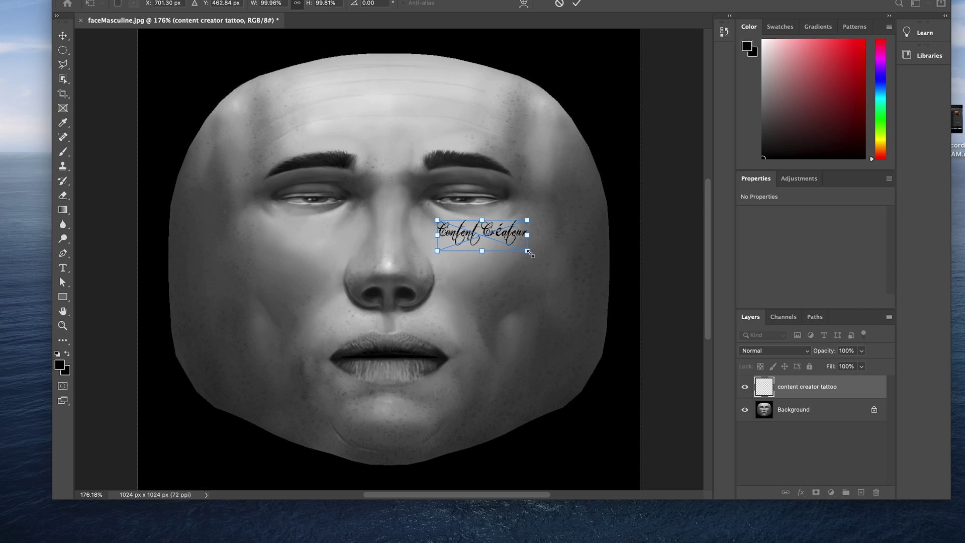
drag(529, 253, 568, 271)
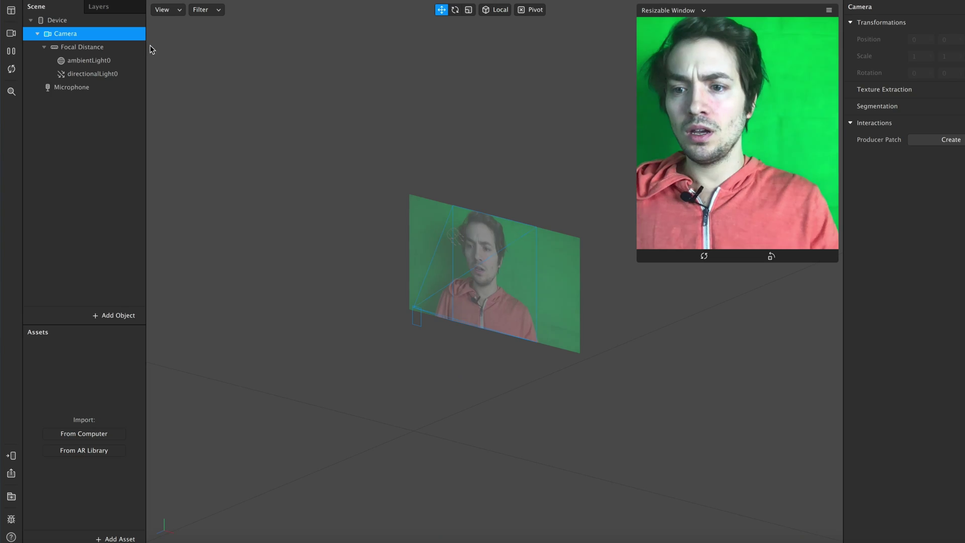
- In Spark AR Studio, add a face tracker to the scene and insert a face mesh under it
click(114, 315)
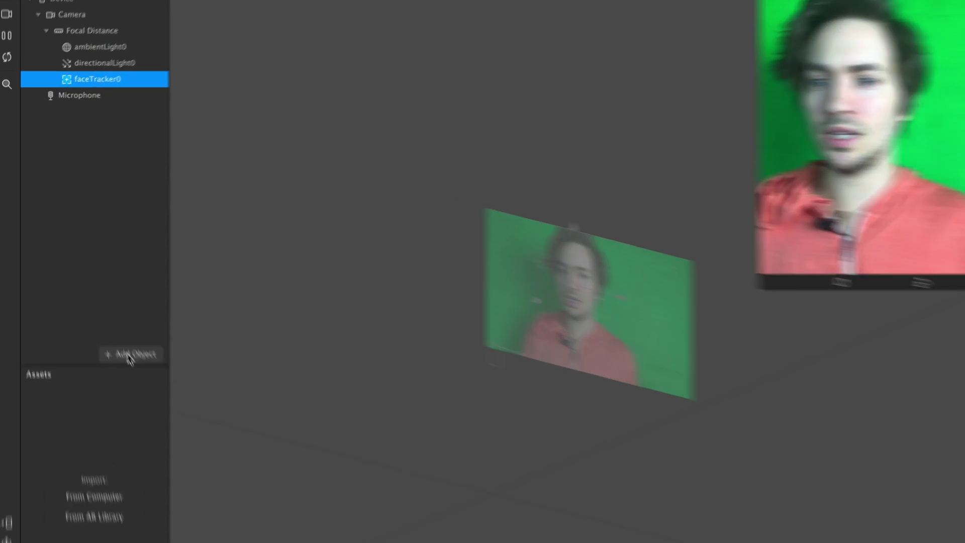
click(111, 315)
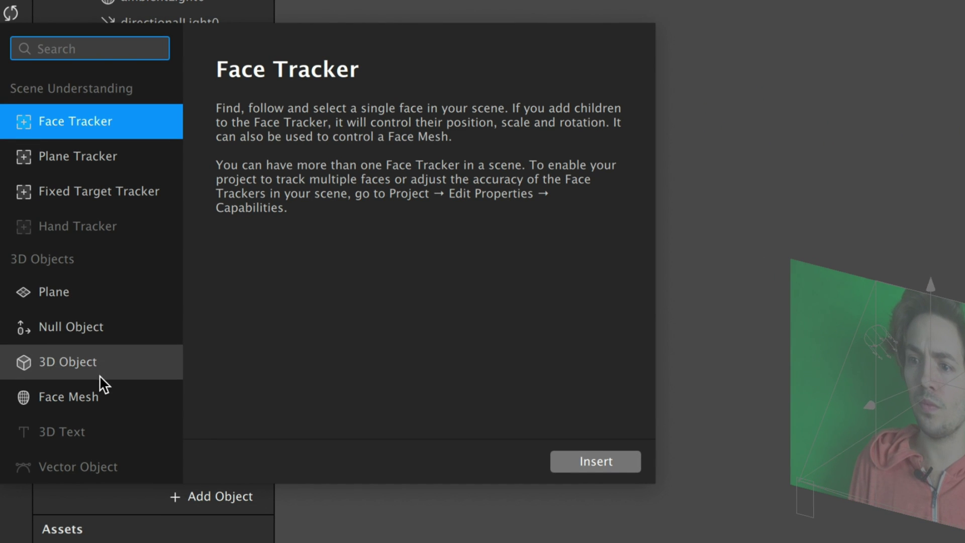
click(95, 391)
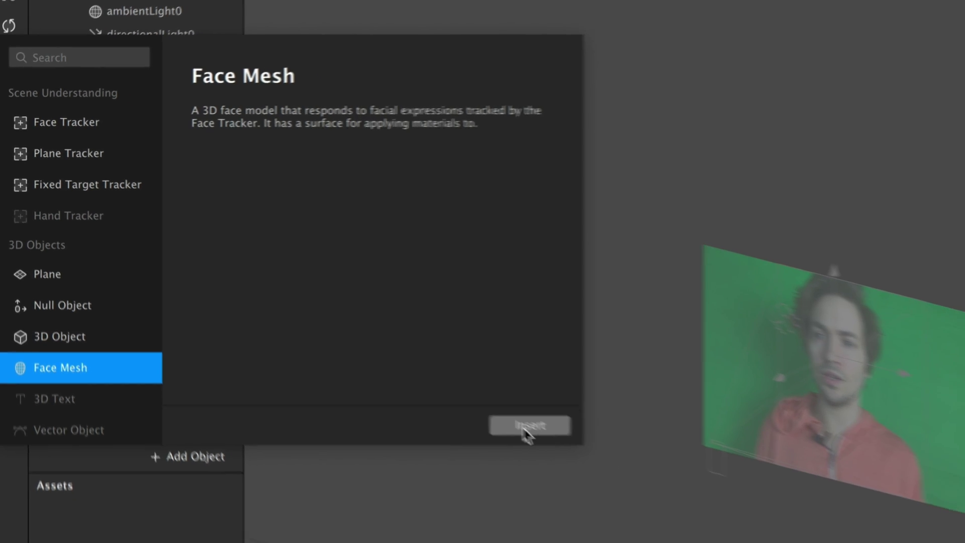
click(583, 463)
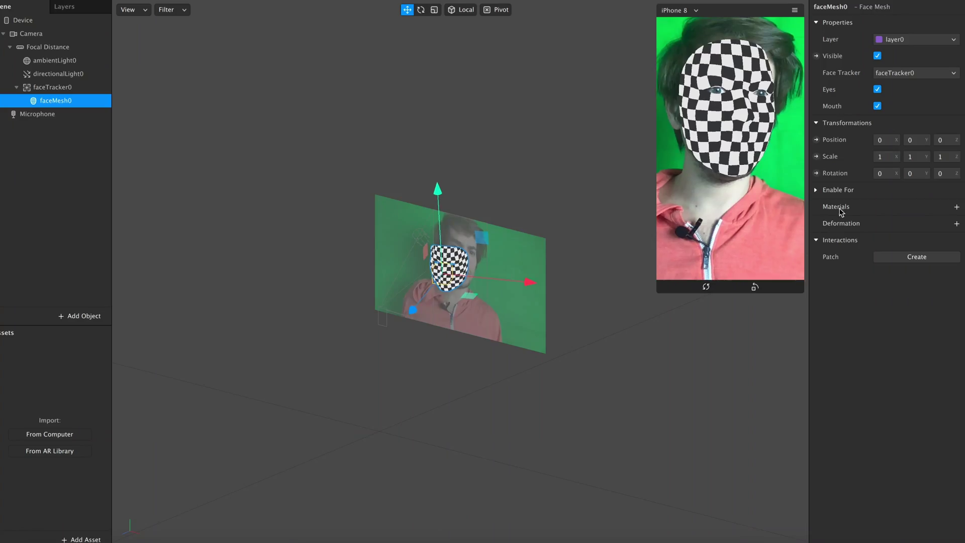
- Create a new material for the face mesh and load Spark_Tatt.png as its diffuse texture
click(956, 207)
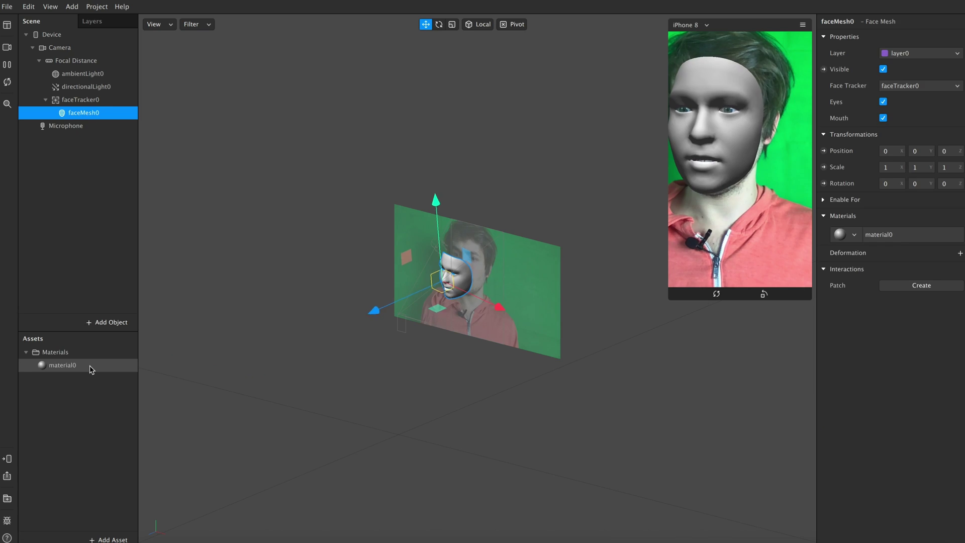
click(80, 364)
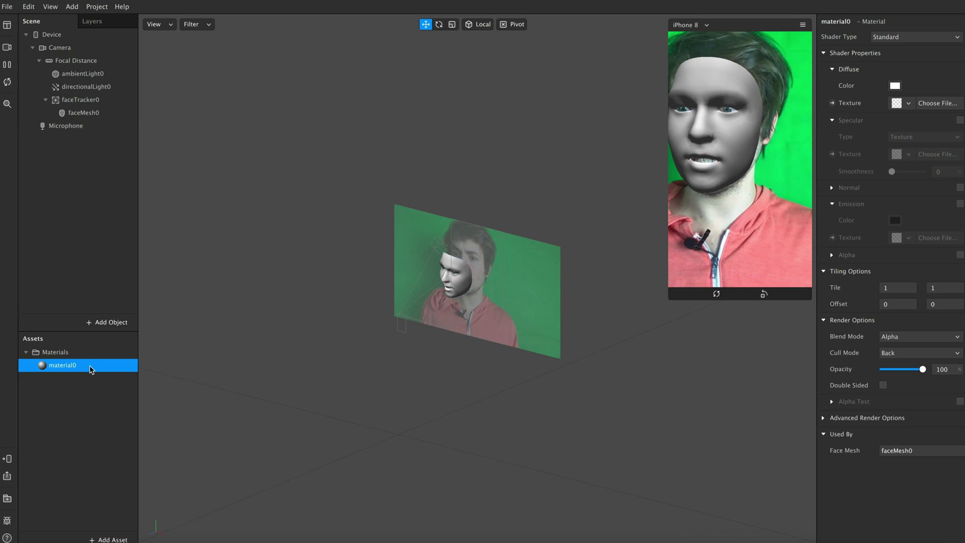
click(908, 105)
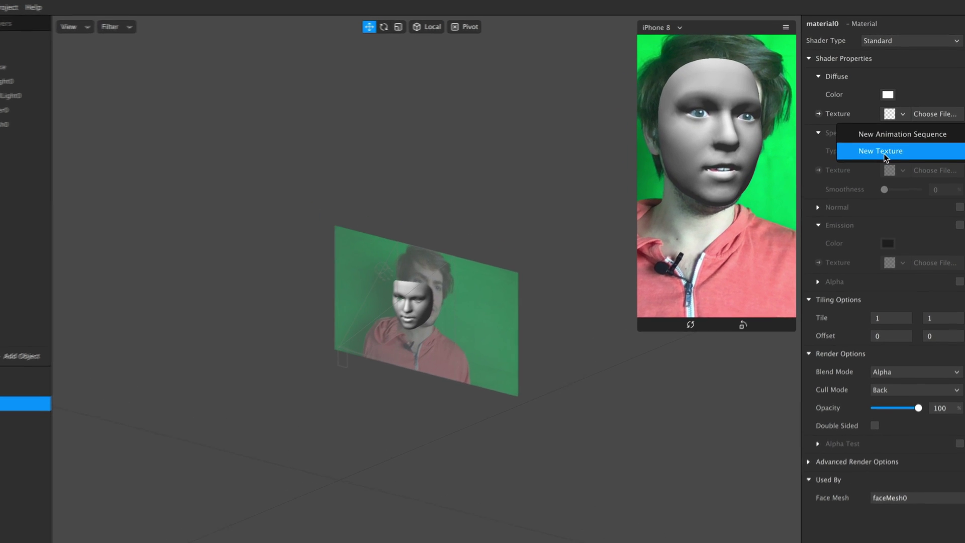
click(890, 141)
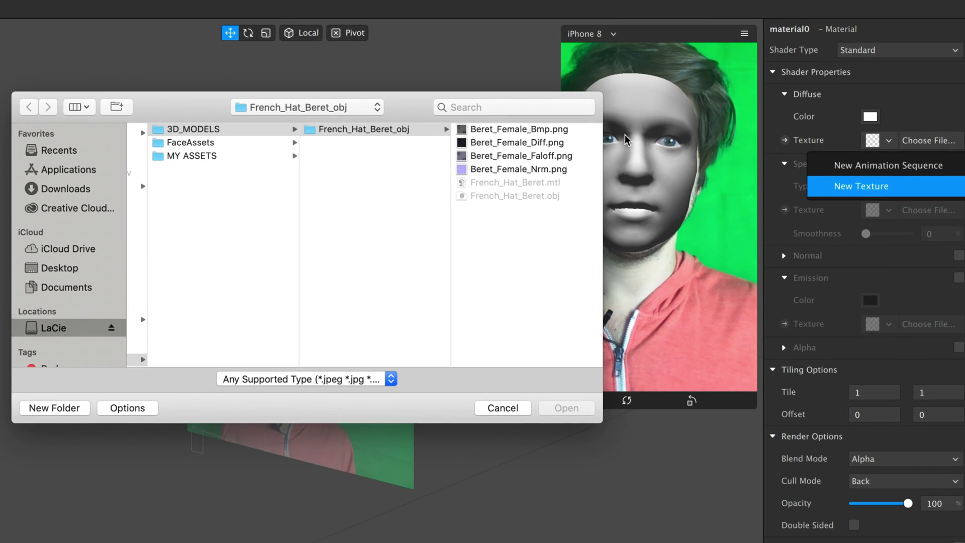
click(507, 107)
text(spark)
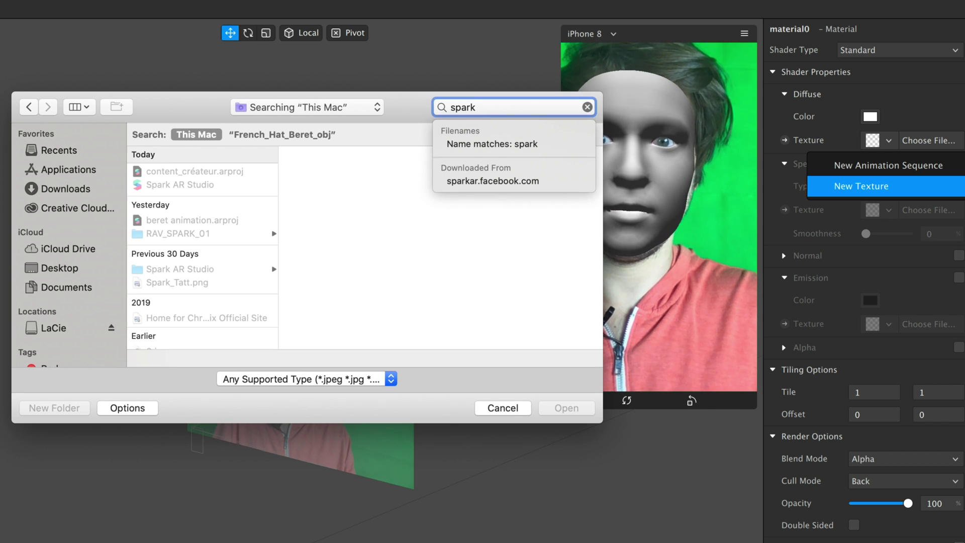
text(_tatt)
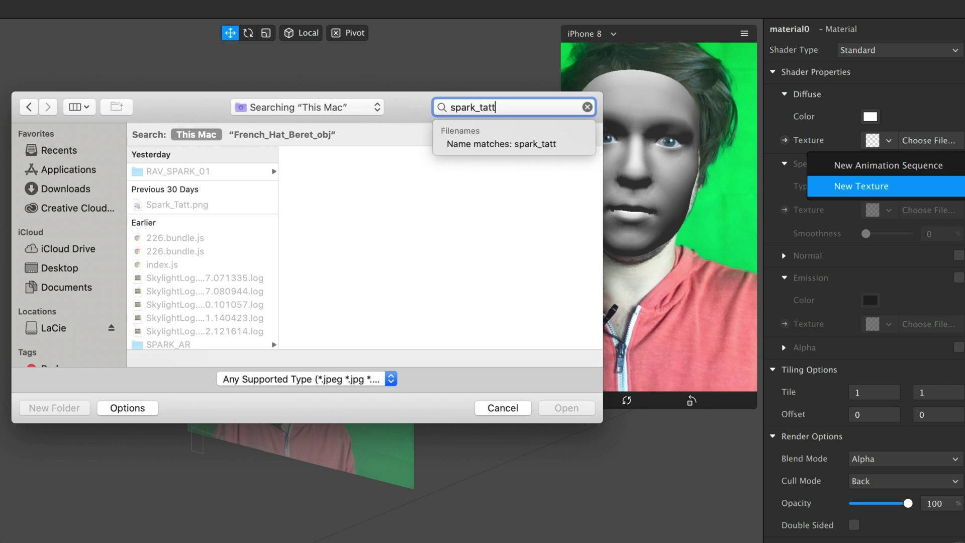
key(Return)
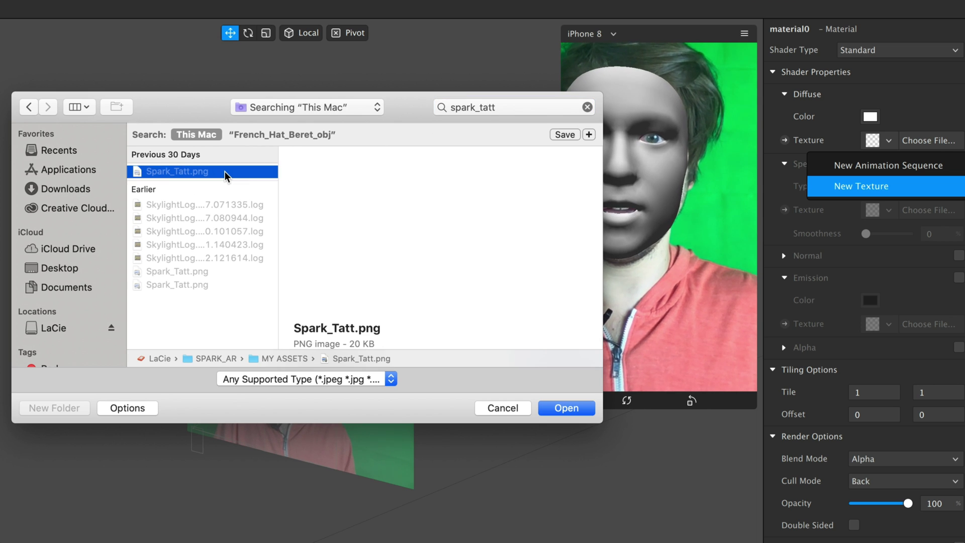
click(571, 408)
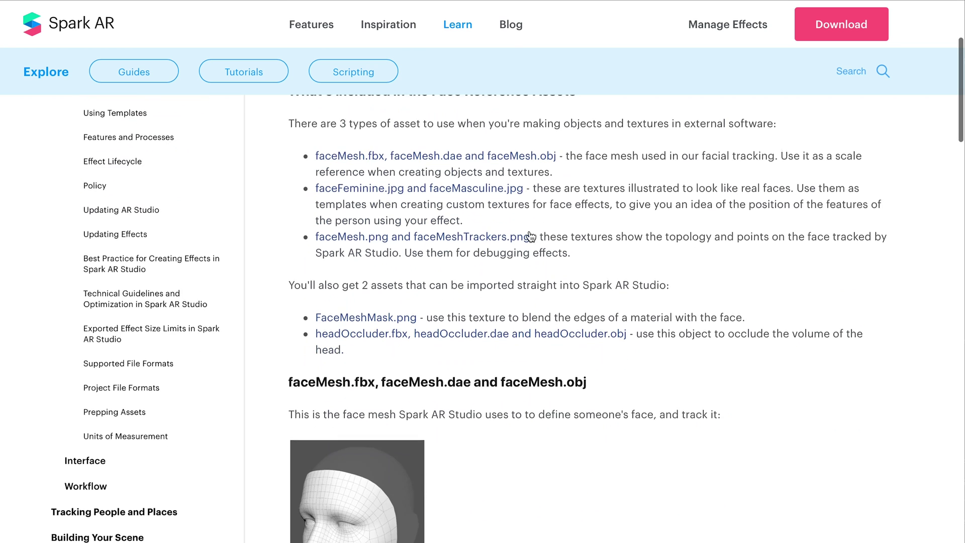
- Import headOccluder.obj from the face reference assets into the scene and nest it under faceTracker0
click(560, 298)
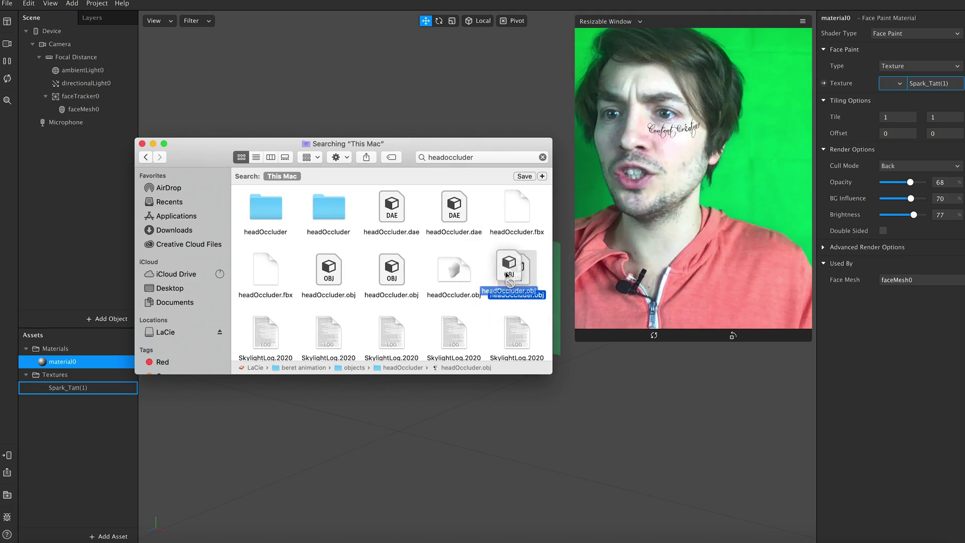
drag(516, 271, 84, 98)
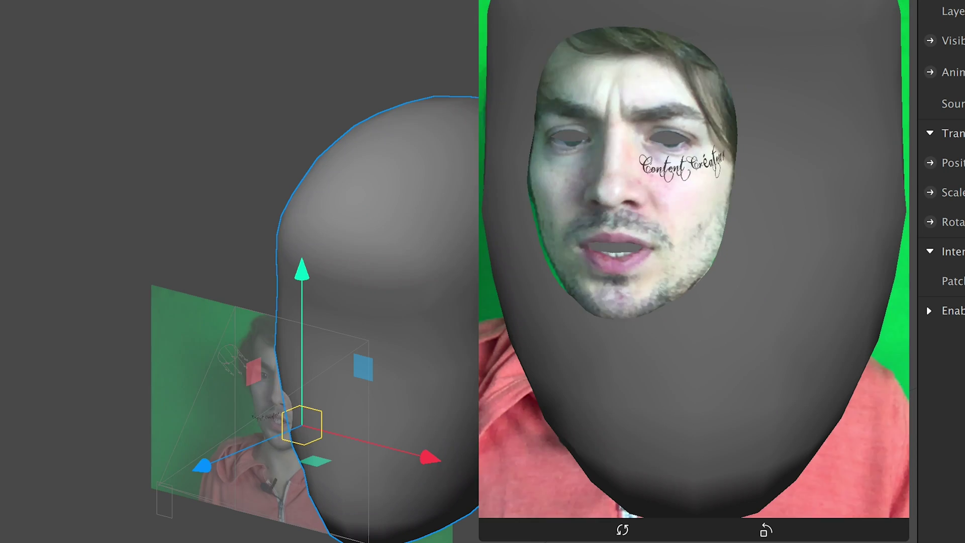
drag(116, 185, 95, 144)
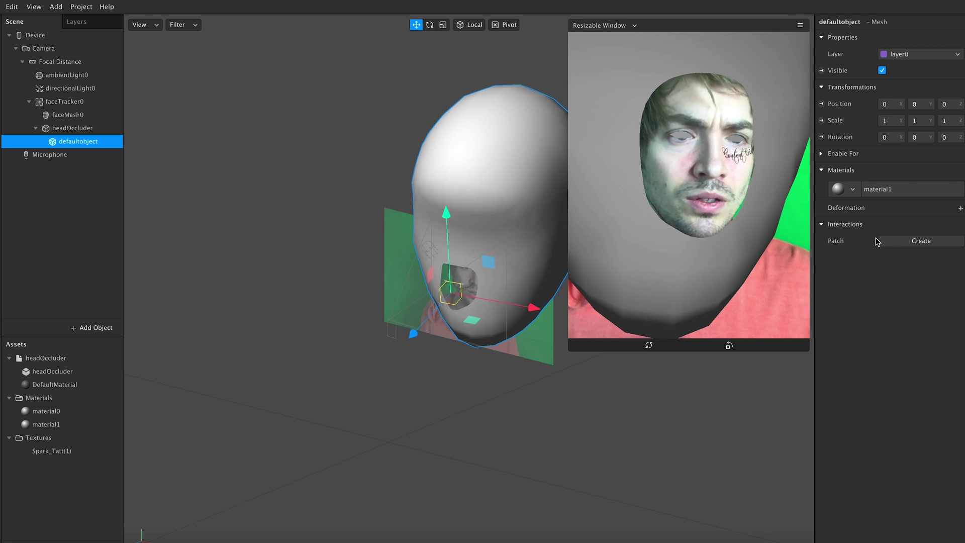
- Set the shader type of the head occluder's material1 to Flat
click(880, 195)
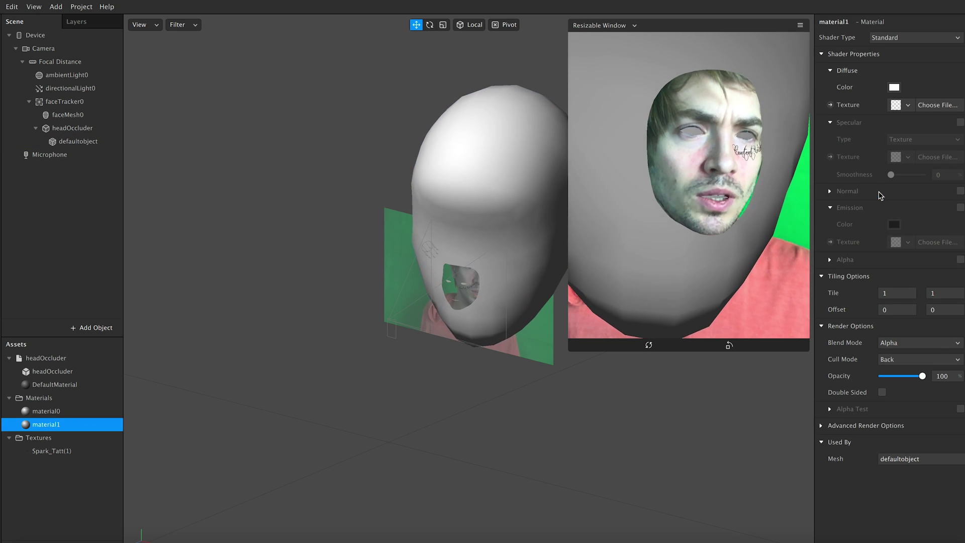
click(915, 37)
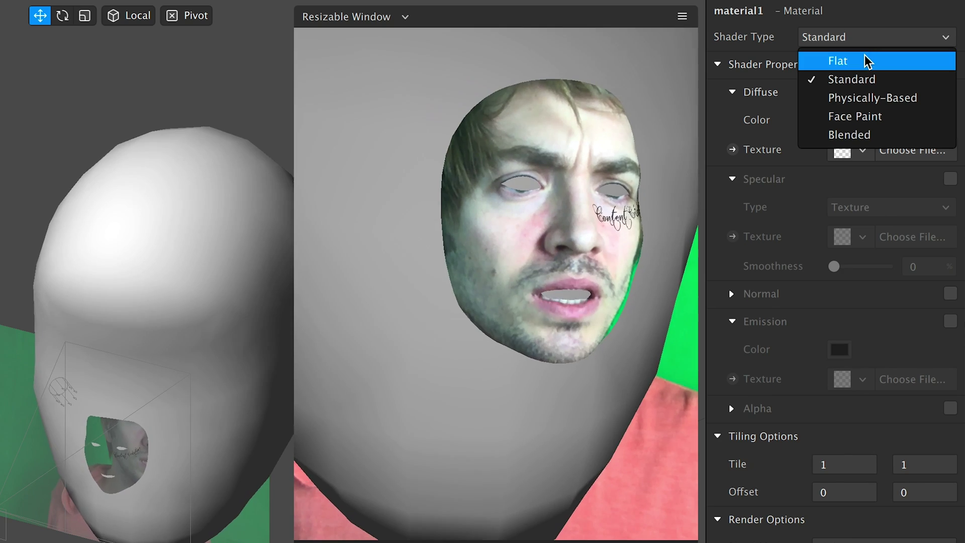
click(868, 61)
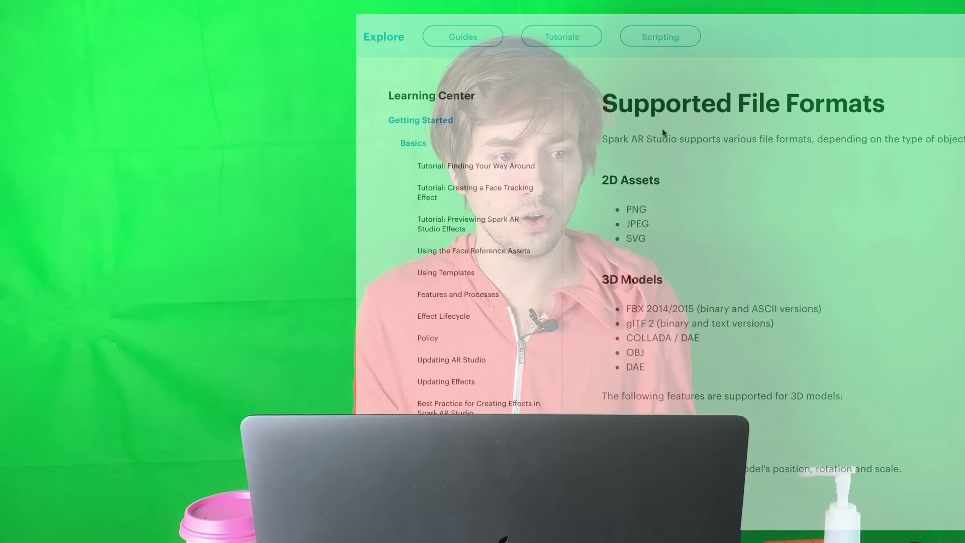
scroll(663, 134, down, 1)
scroll(662, 135, down, 3)
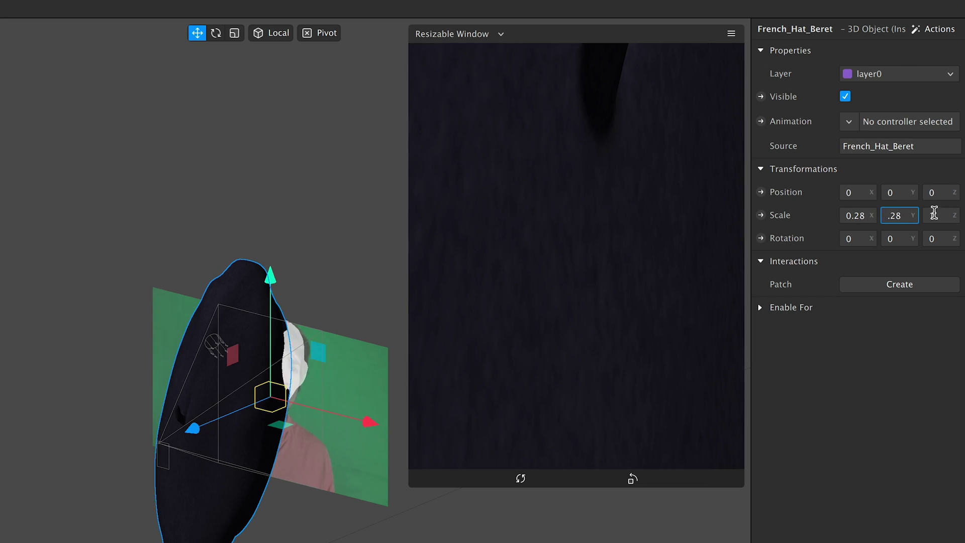
- Set the French_Hat_Beret's Z scale to 0.28 and nest the beret under faceTracker0
click(935, 219)
key(BackSpace)
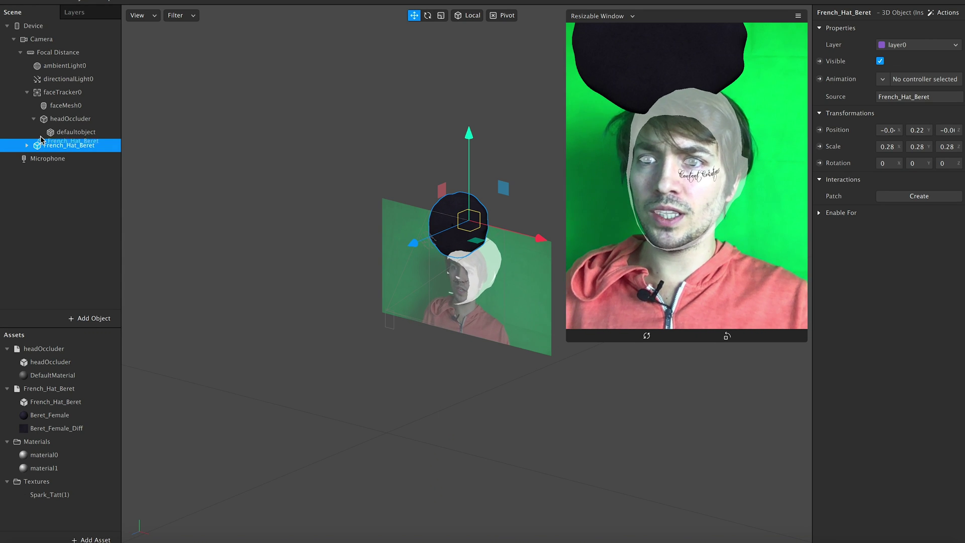
drag(51, 93, 51, 94)
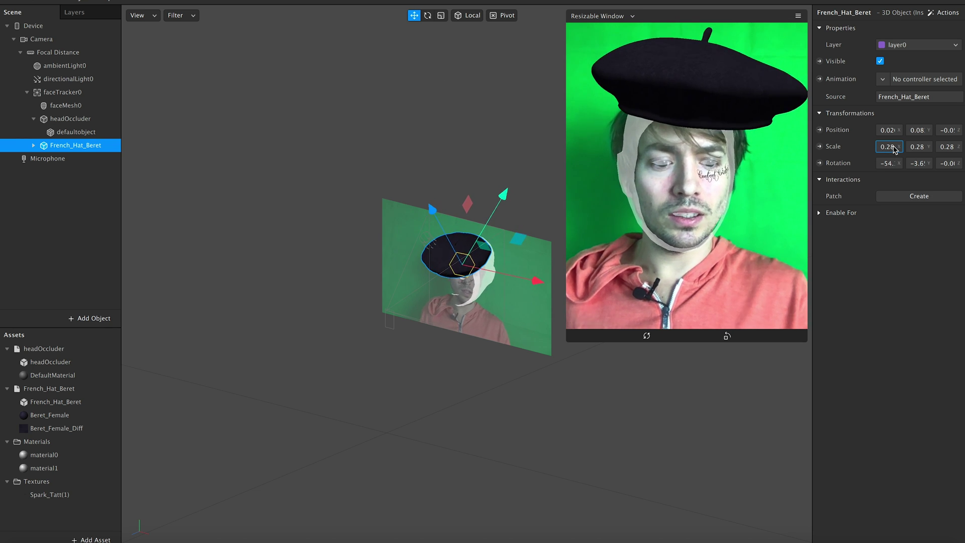
- Set the beret's scale to 0.15 on all three axes and its rotation to -50, 0, 25
key(BackSpace)
key(BackSpace)
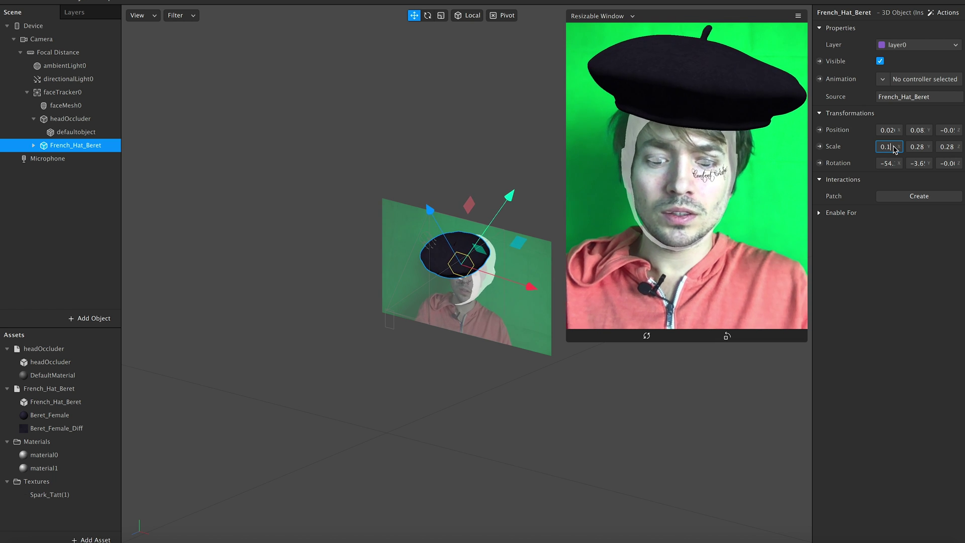
click(916, 147)
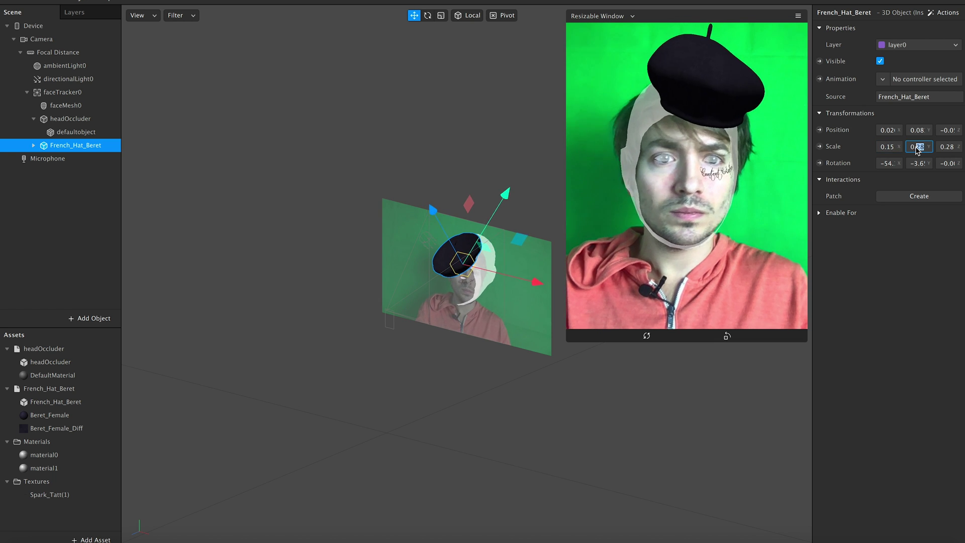
text(0.15)
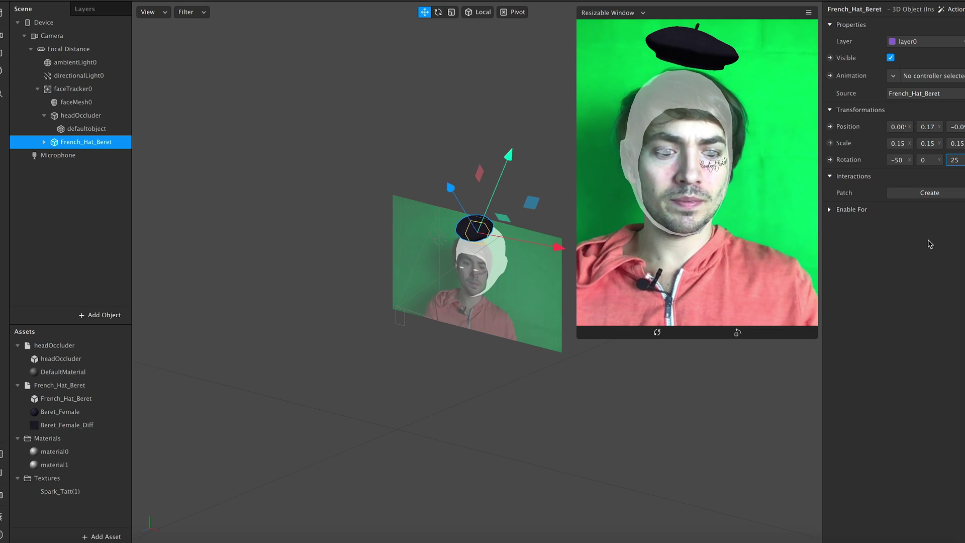
key(Return)
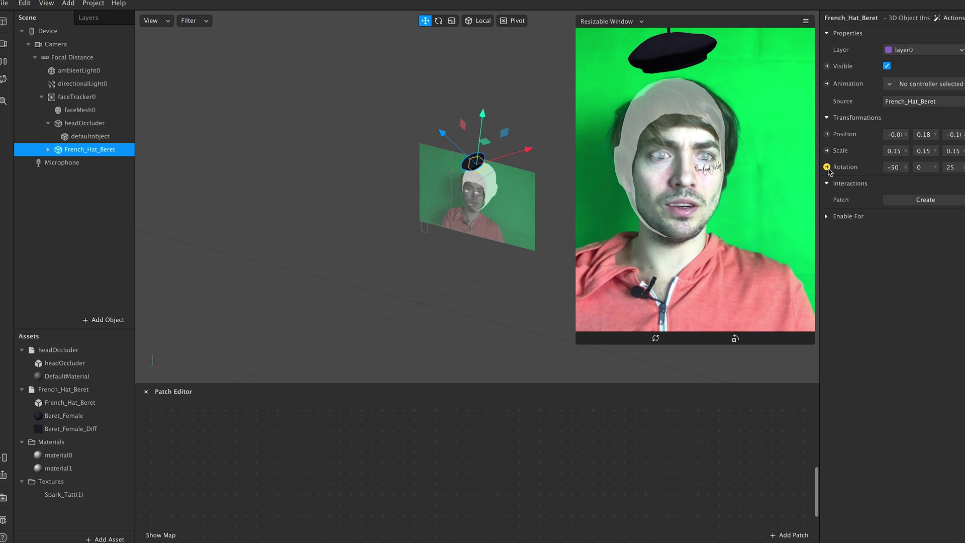
- Create a rotation patch for the beret, then add Loop Animation and Transition patches placed next to each other
click(827, 167)
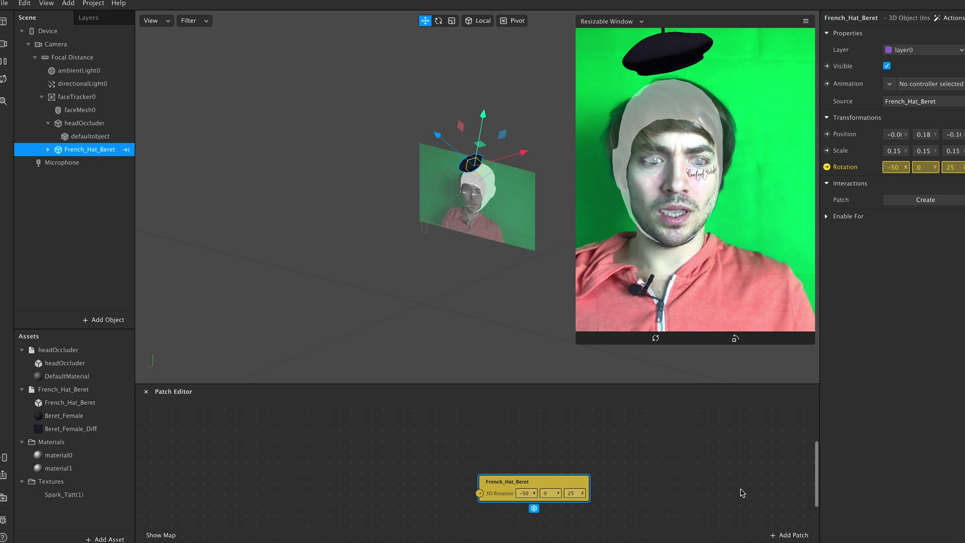
click(789, 536)
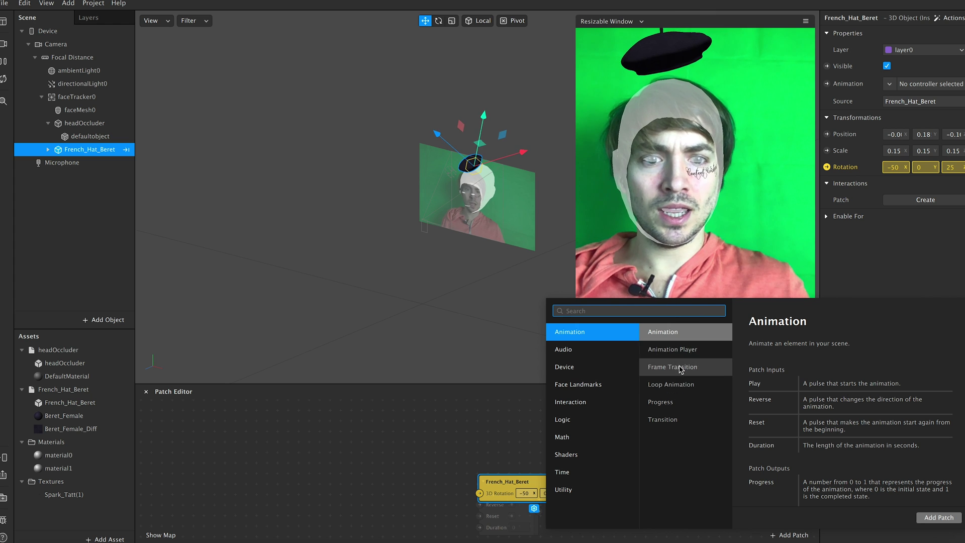
click(679, 386)
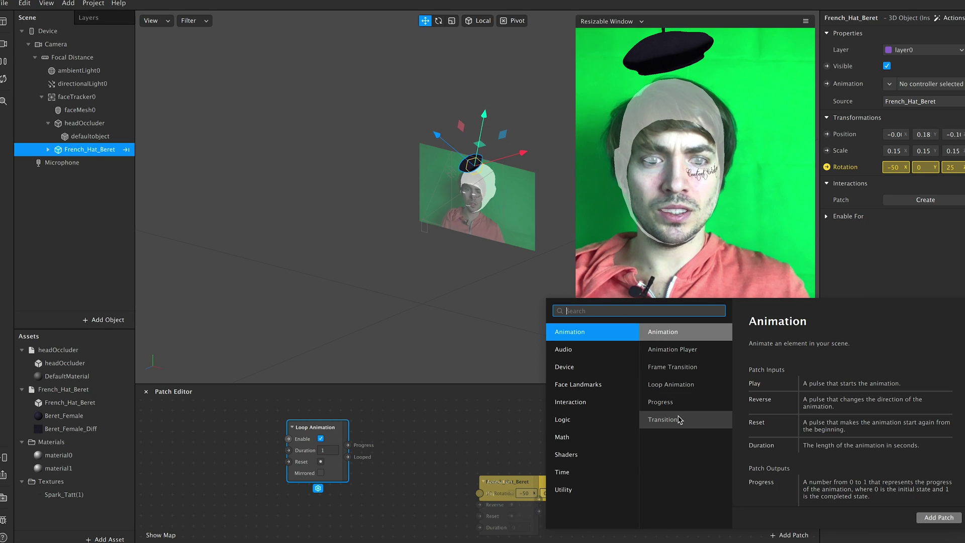
click(680, 420)
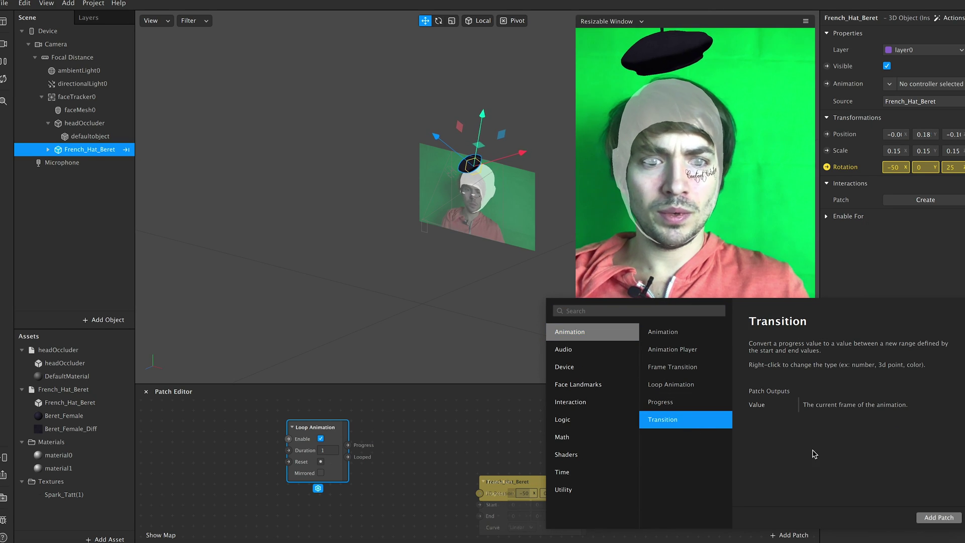
click(938, 517)
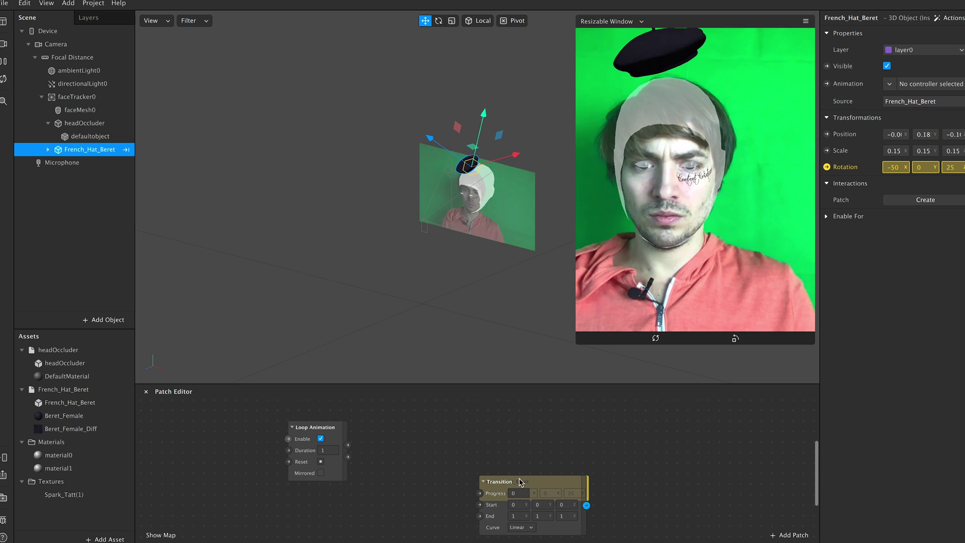
drag(520, 481, 417, 411)
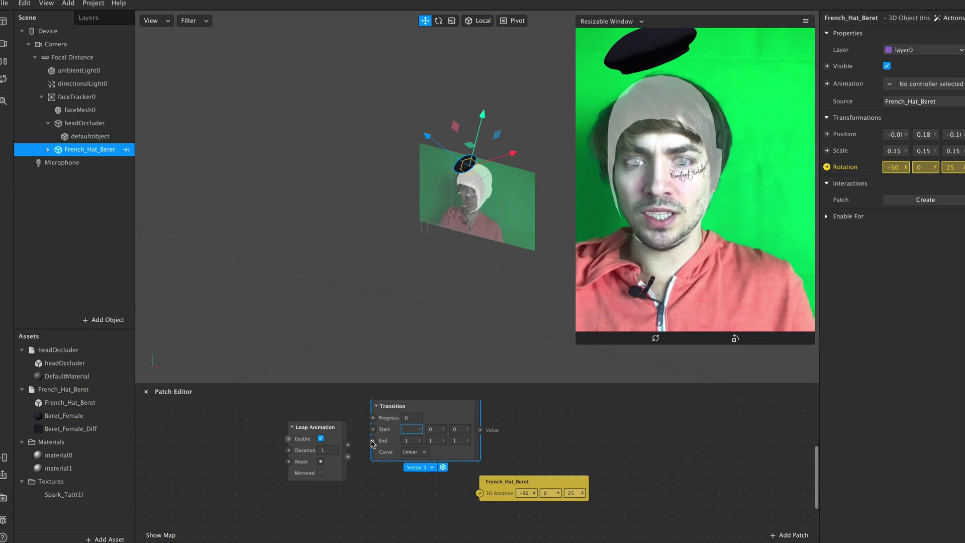
- Set the Transition's start to -50, 0, 25 and end to -50, 360, 25, and wire it between Loop Animation's progress and the beret's rotation
click(407, 430)
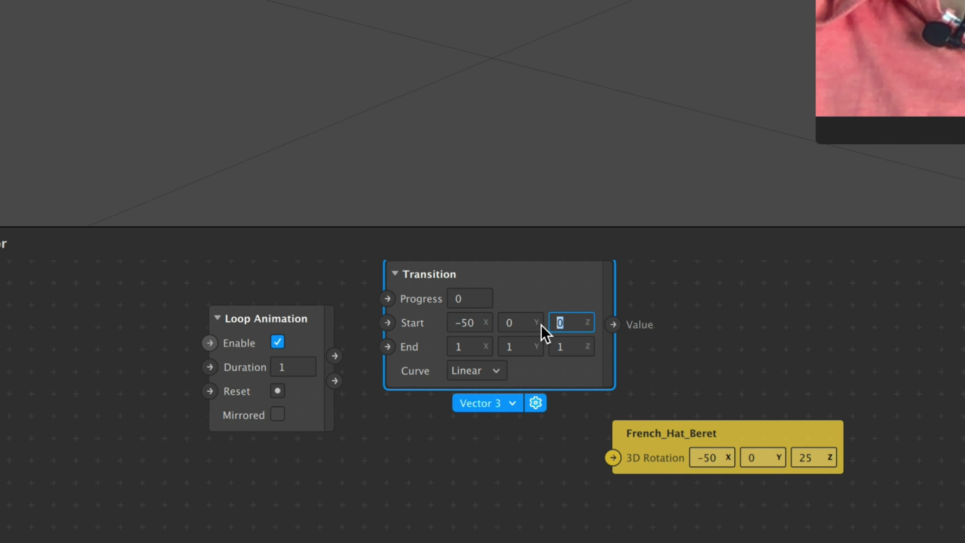
text(25)
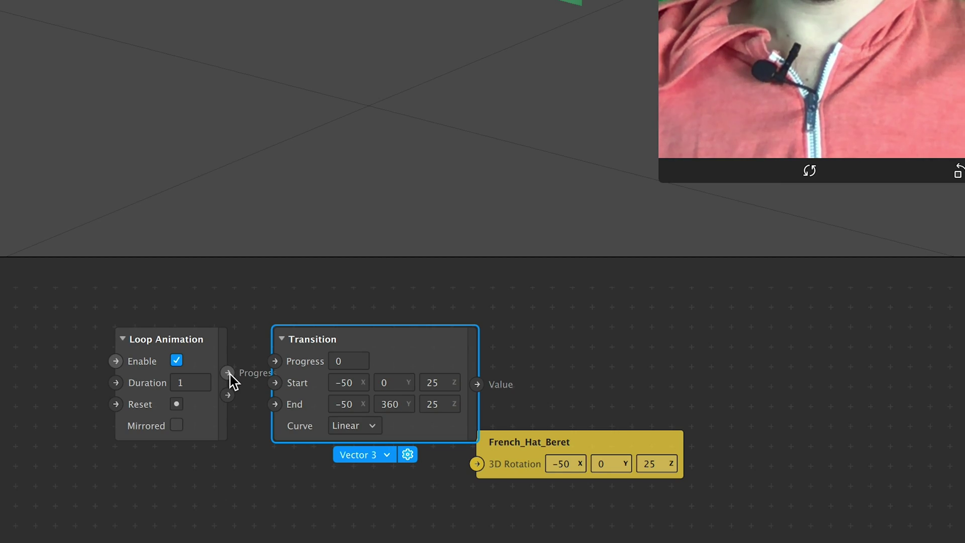
drag(230, 375, 281, 361)
drag(476, 387, 476, 463)
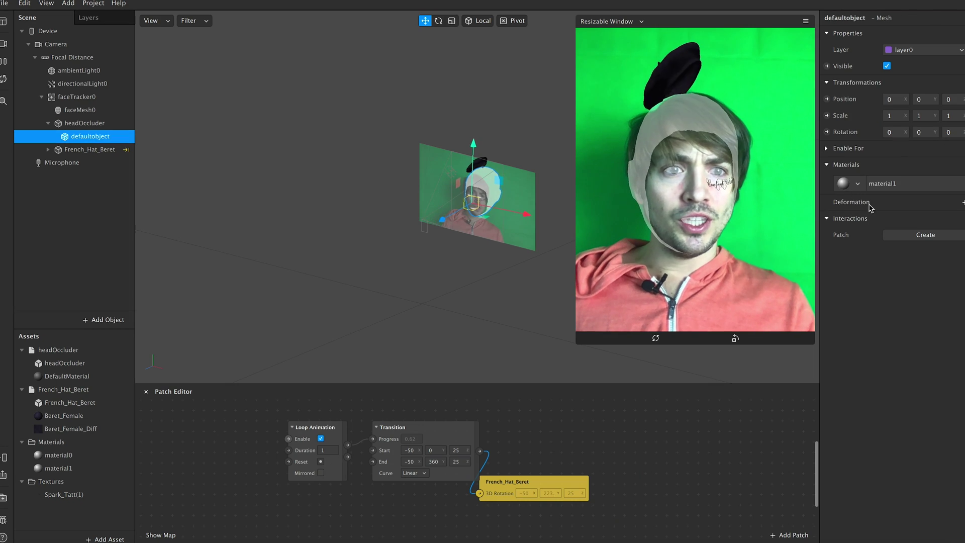
- Open the settings of material1, the material applied to the head occluder mesh
click(892, 183)
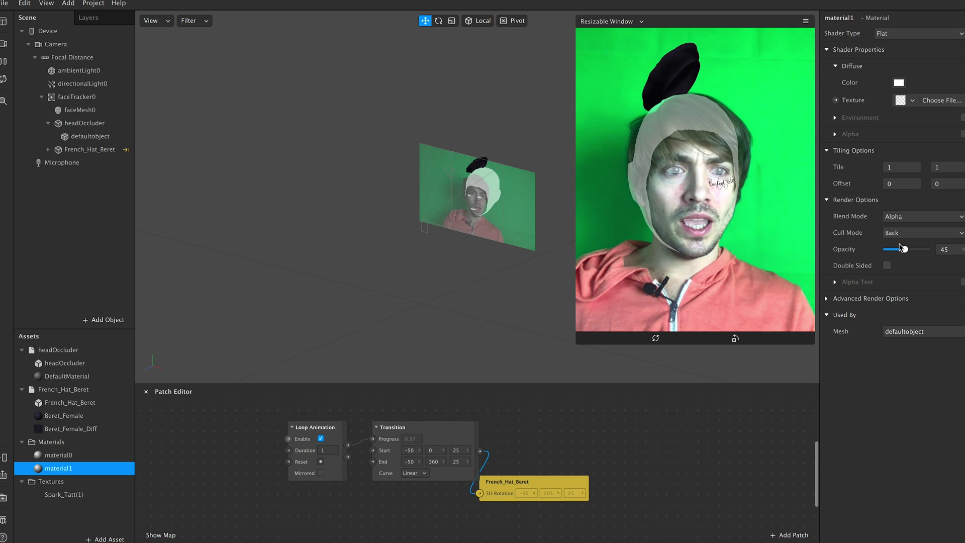